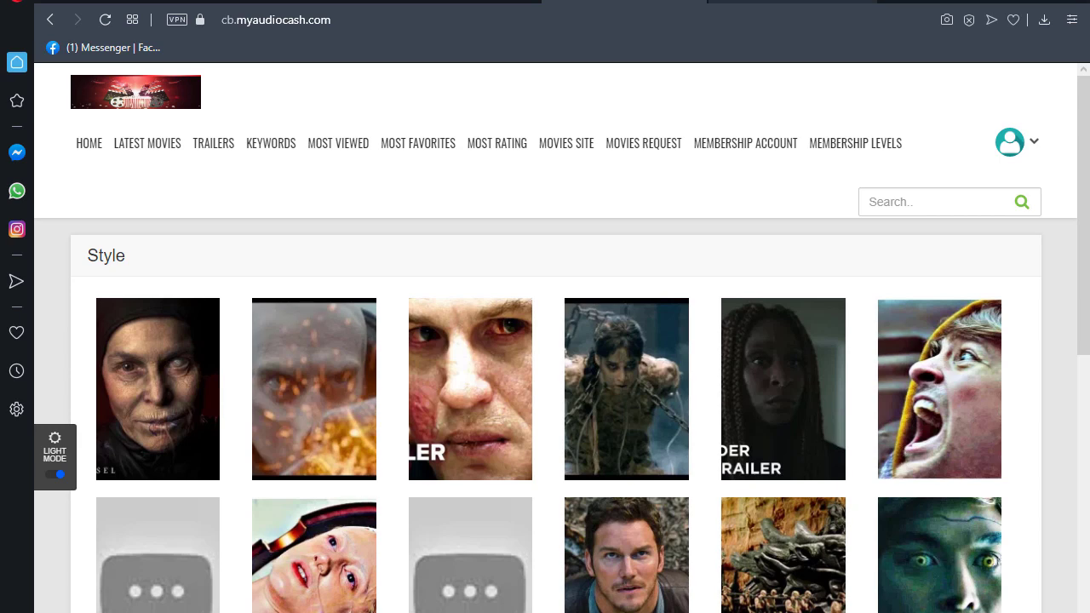
- Switch from the movie site's front page to the WordPress admin Dashboard
left_click(852, 9)
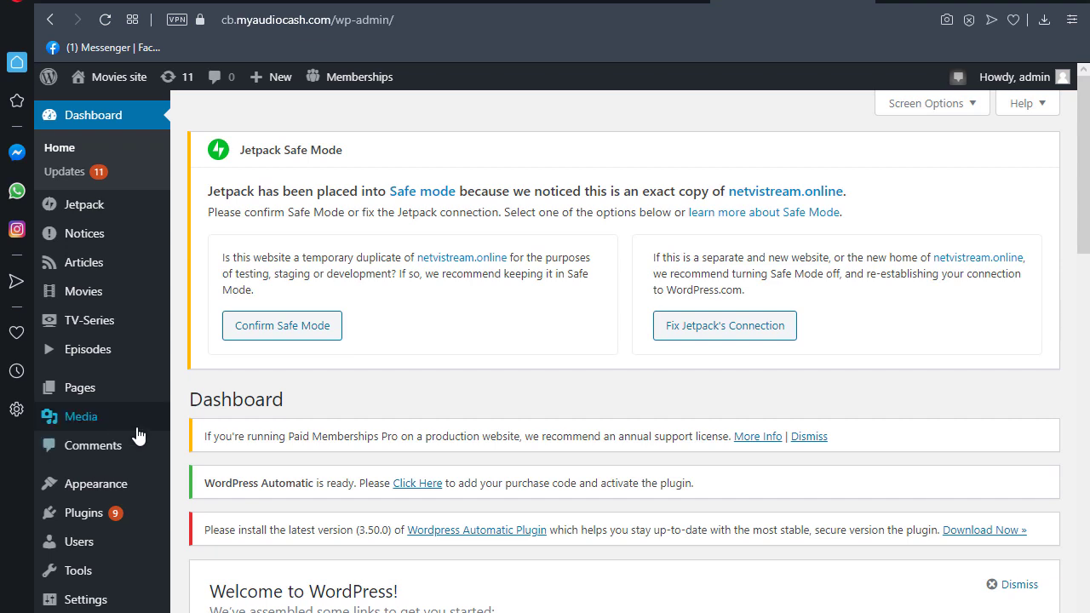
- Search Add Plugins for 'migrate guru', update the Migrate Guru plugin, and zoom the page out
mouse_move(111, 515)
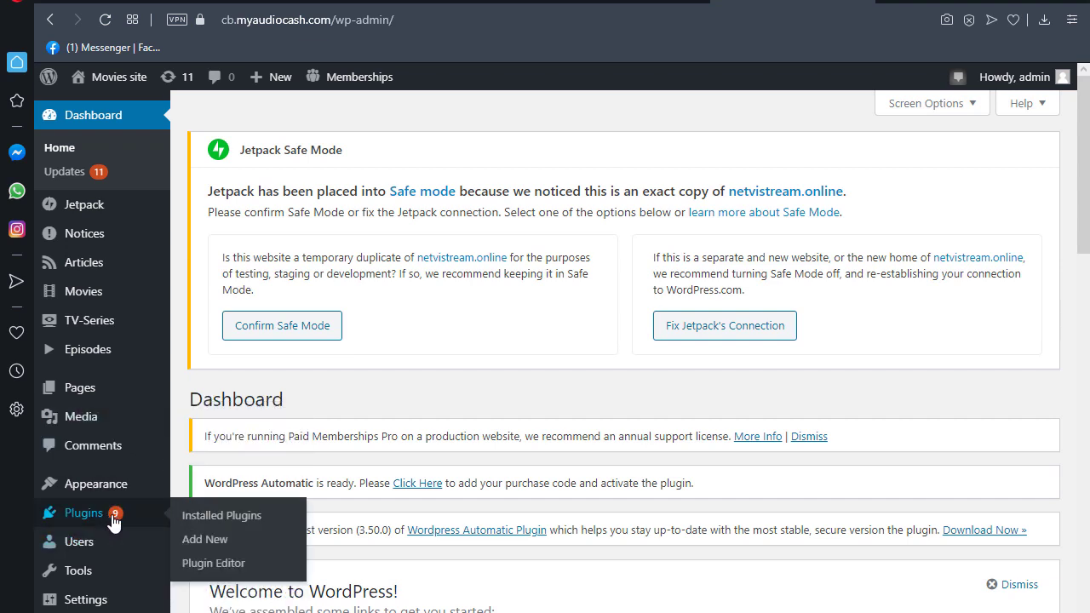
left_click(200, 521)
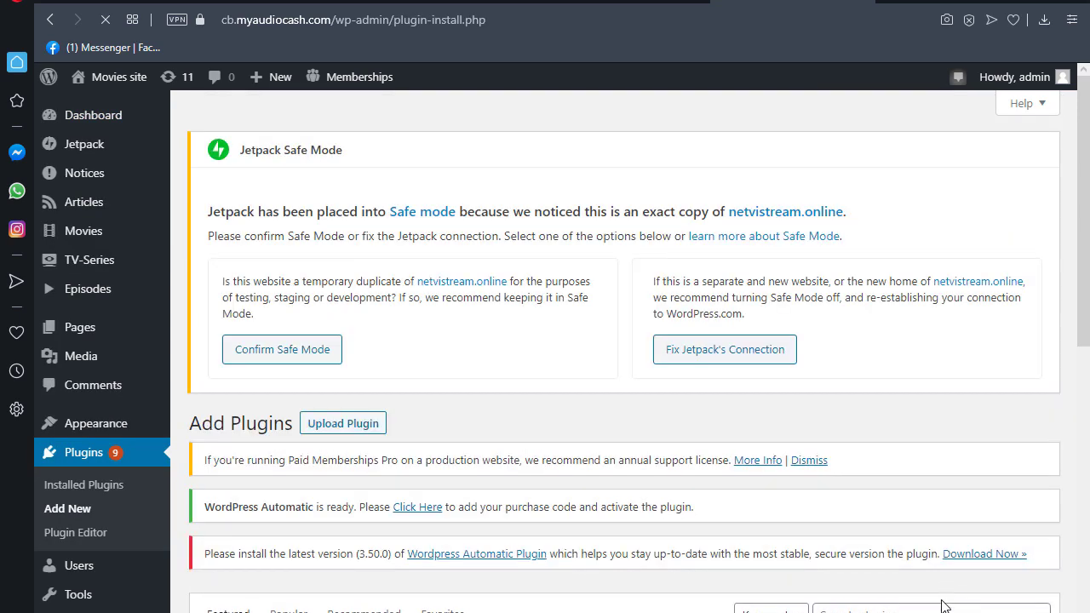
scroll(932, 589, "down", 1)
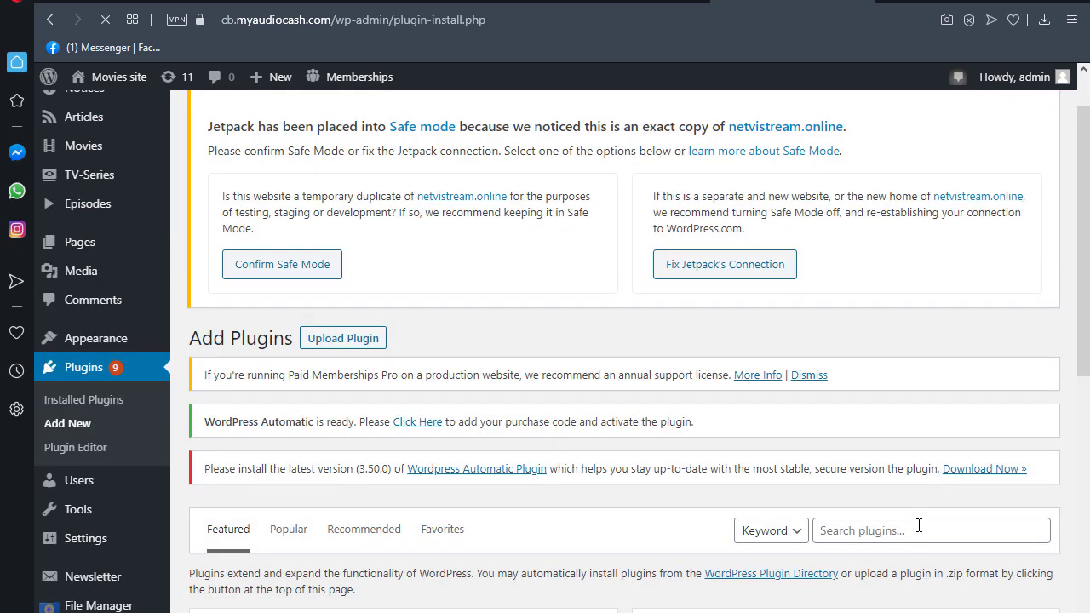
left_click(919, 527)
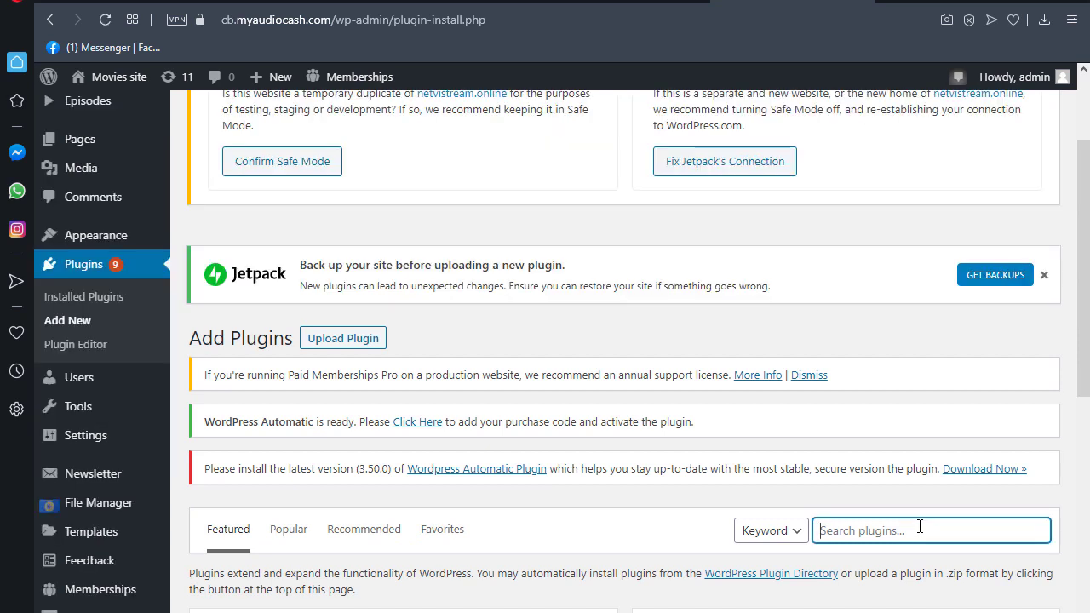
type("migrate ")
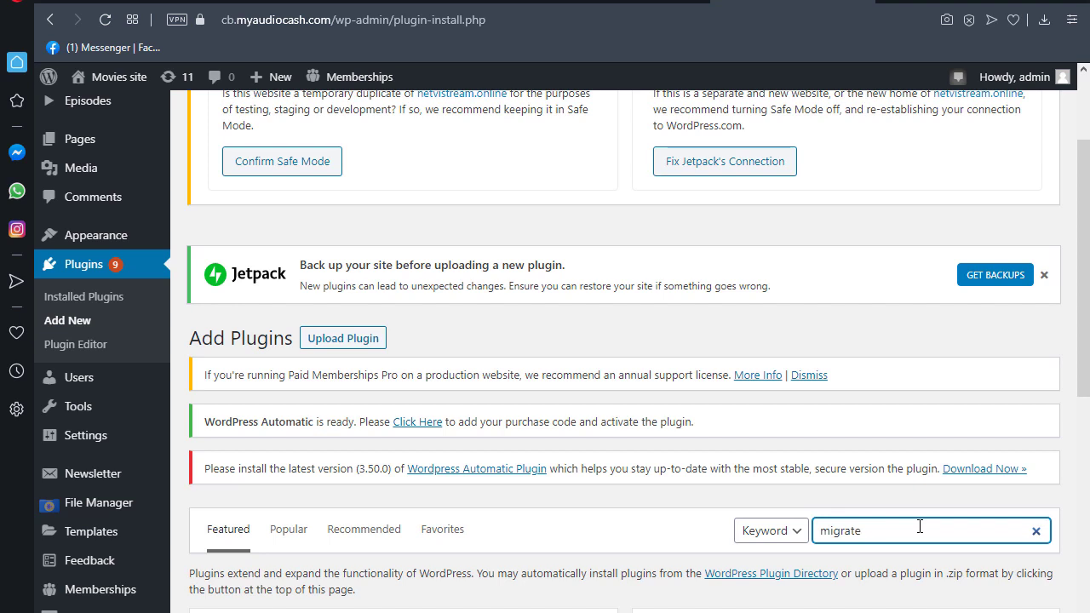
type("guru")
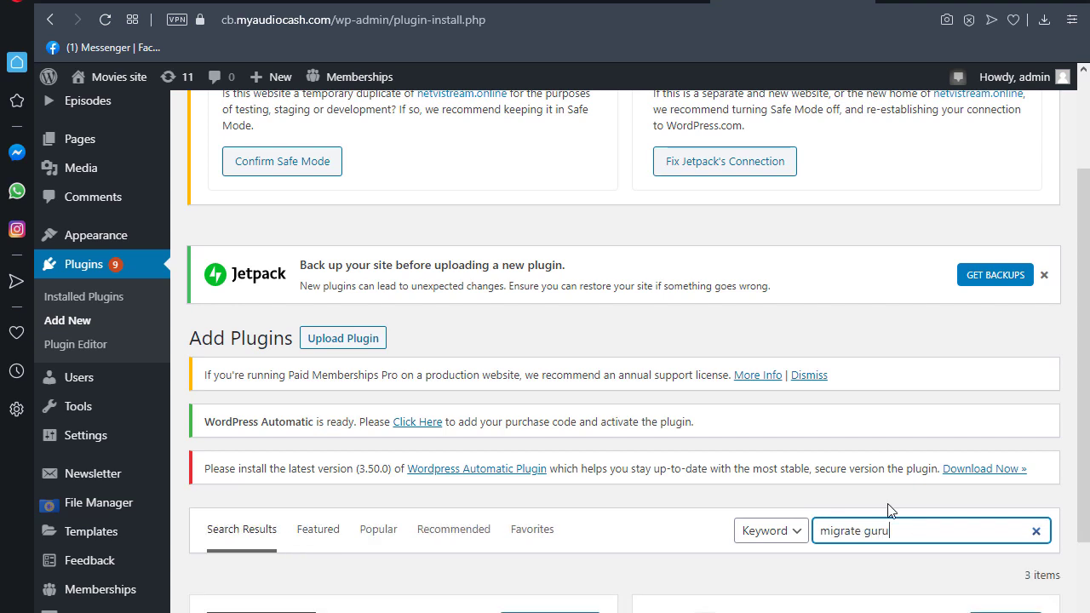
scroll(647, 487, "down", 2)
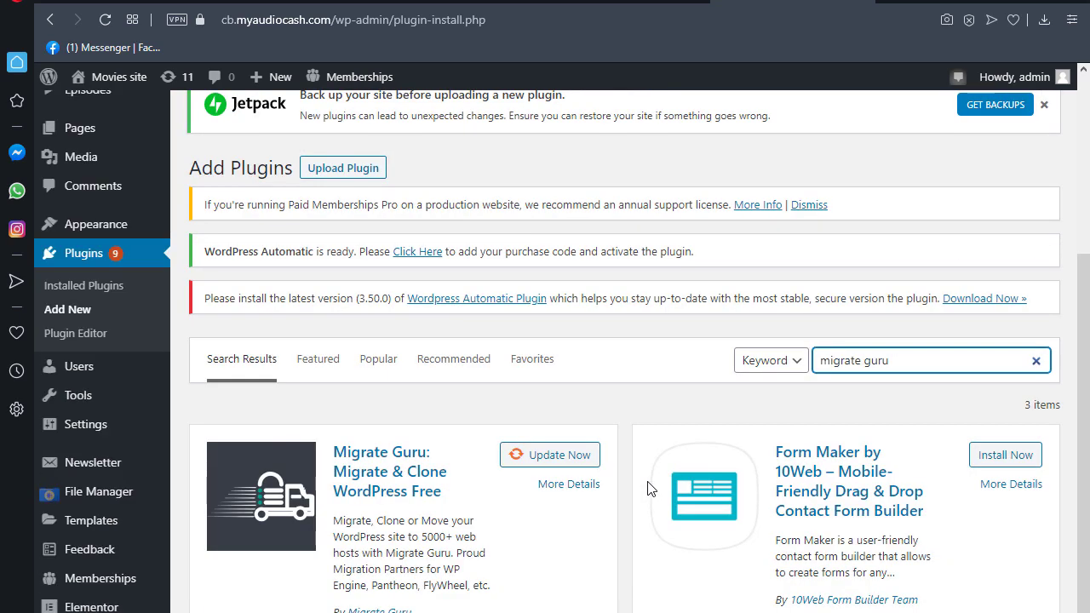
left_click(553, 460)
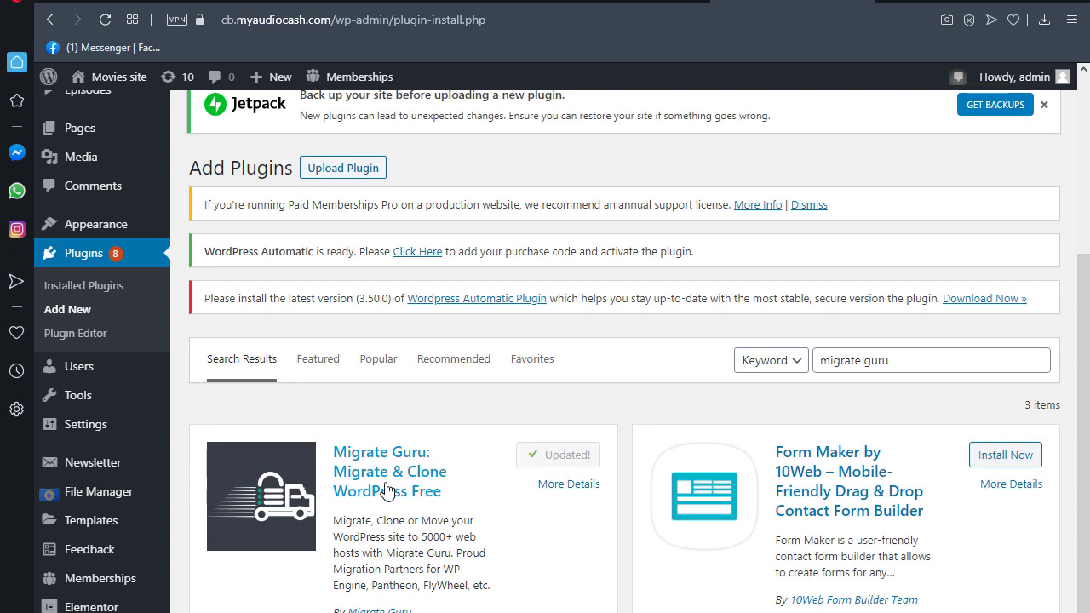
scroll(625, 383, "down", 3)
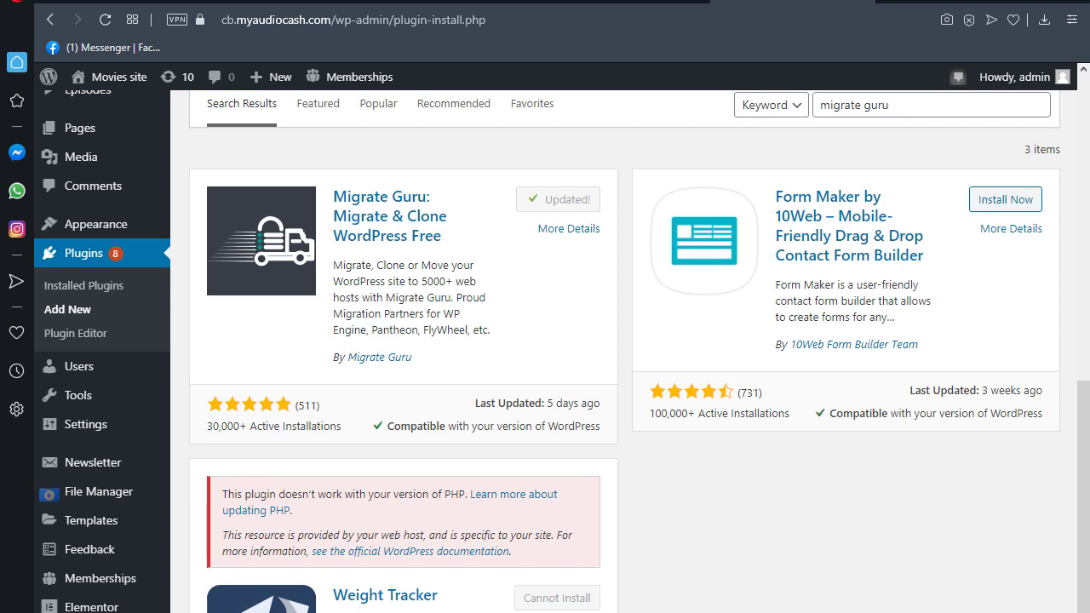
key("ctrl+minus")
key("ctrl+minus")
key("ctrl+minus")
key("ctrl+minus")
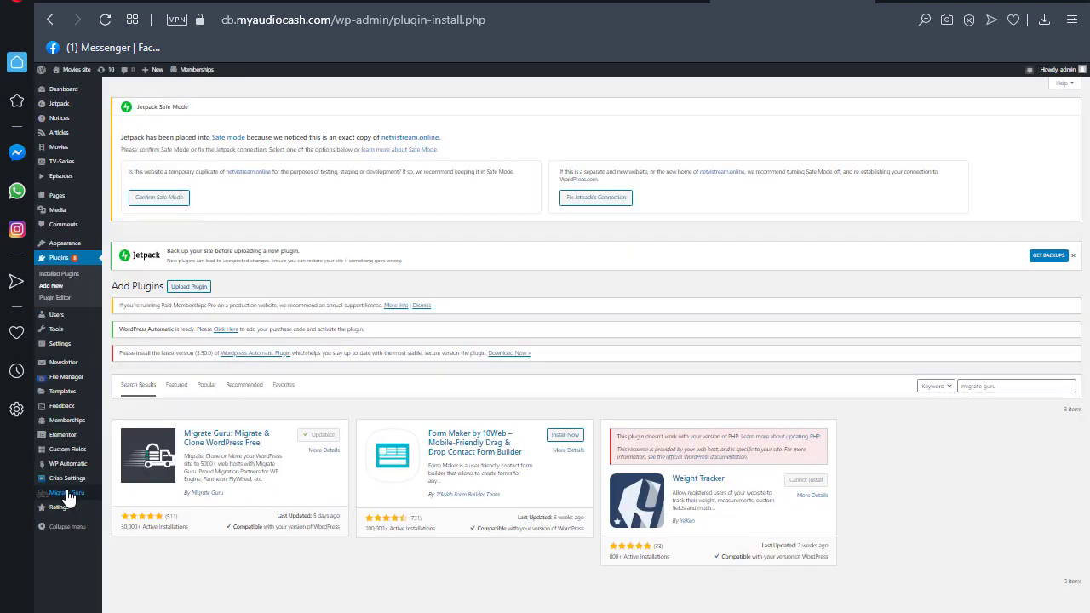
- On the Migrate Guru page, enter the account e-mail, agree to BlogVault's terms, and choose Migrate Site
left_click(68, 494)
key("ctrl+0")
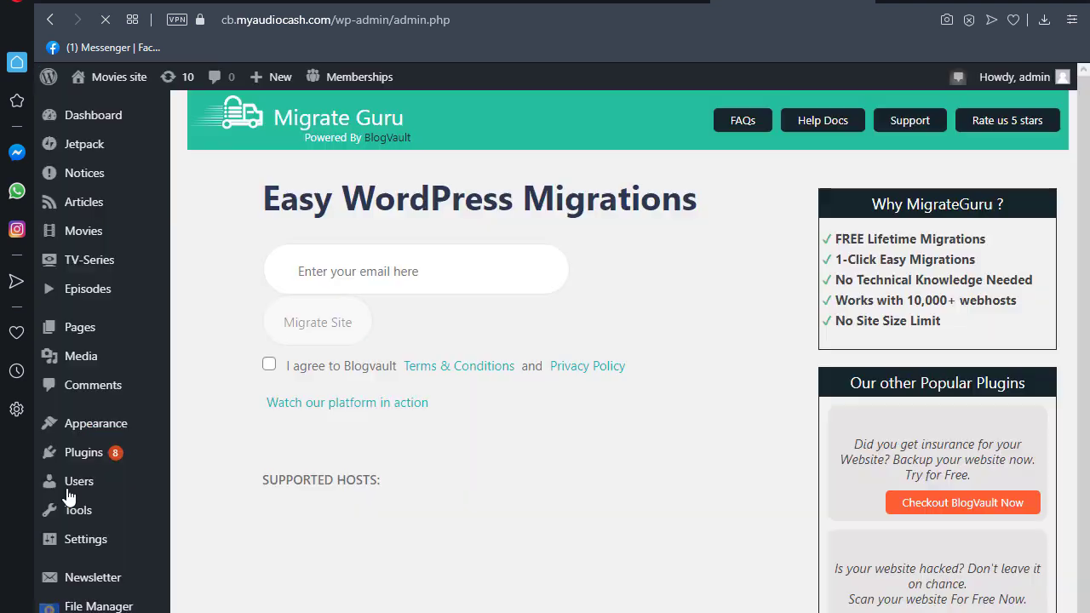
left_click(424, 264)
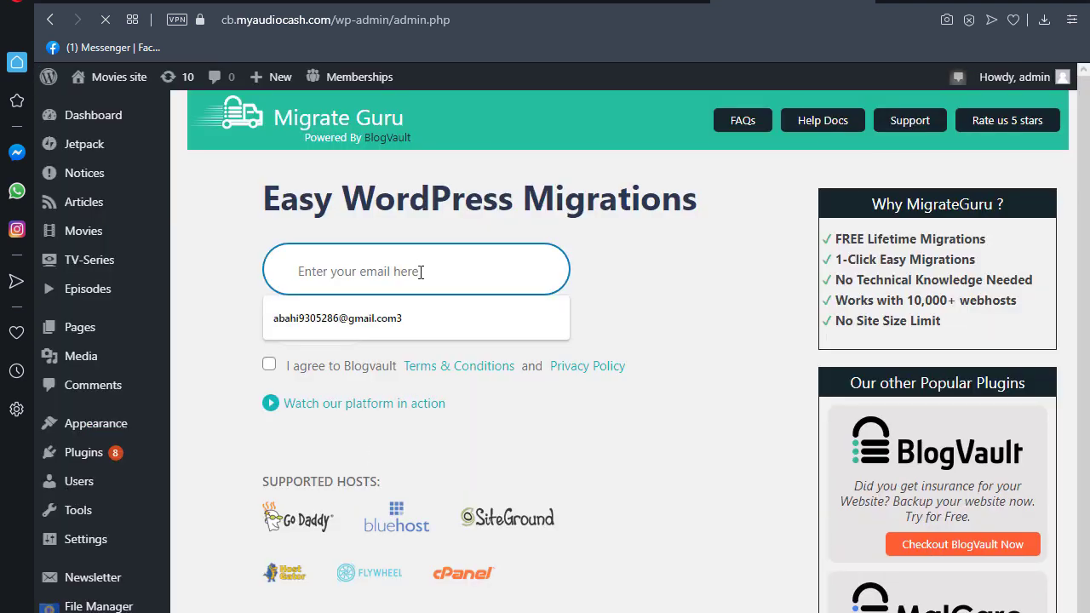
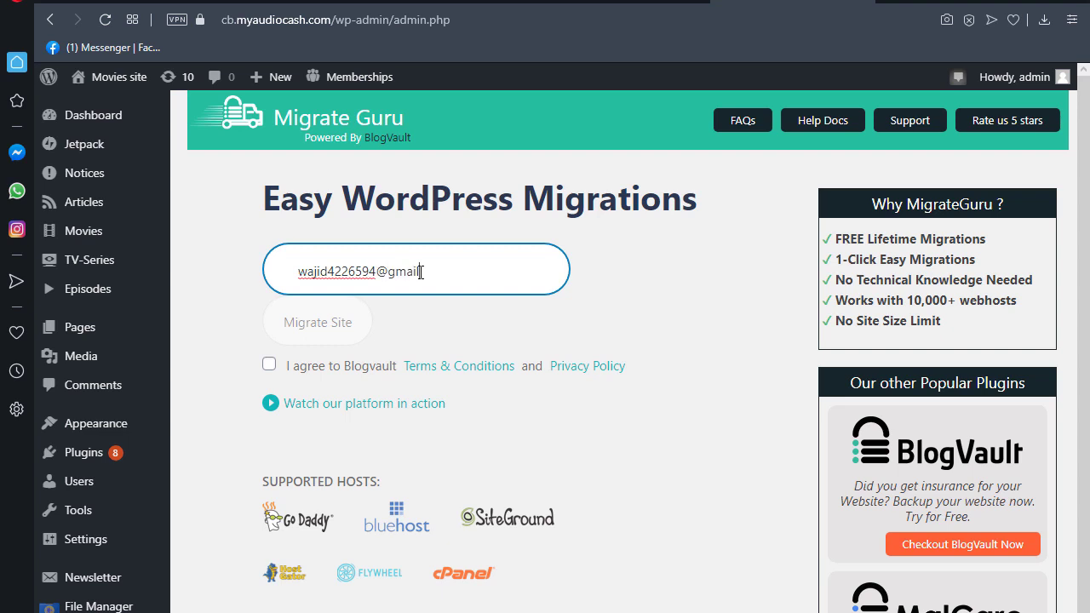
key("Tab")
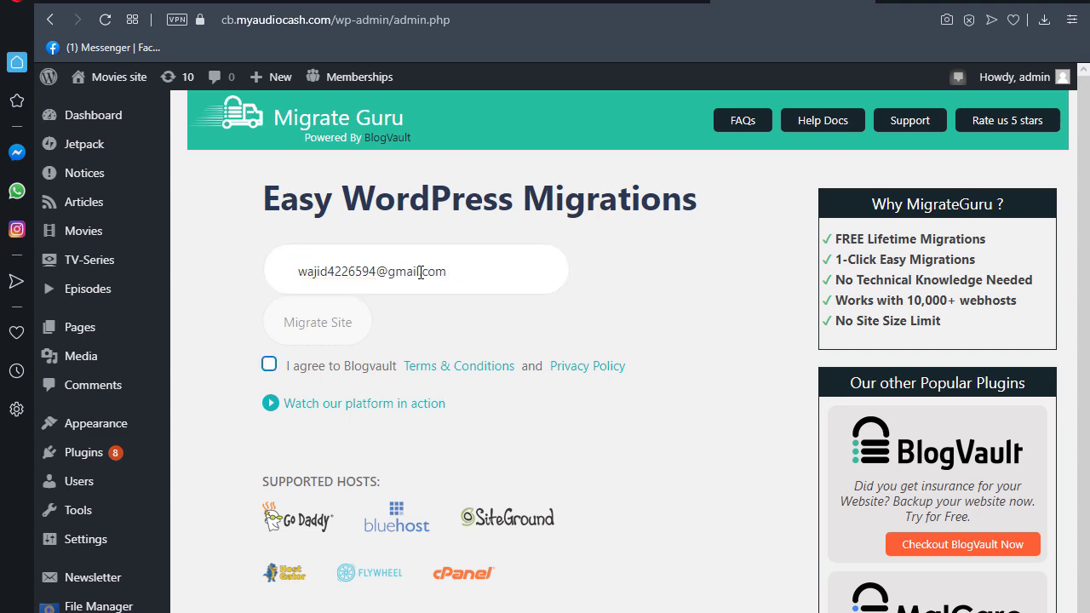
key("space")
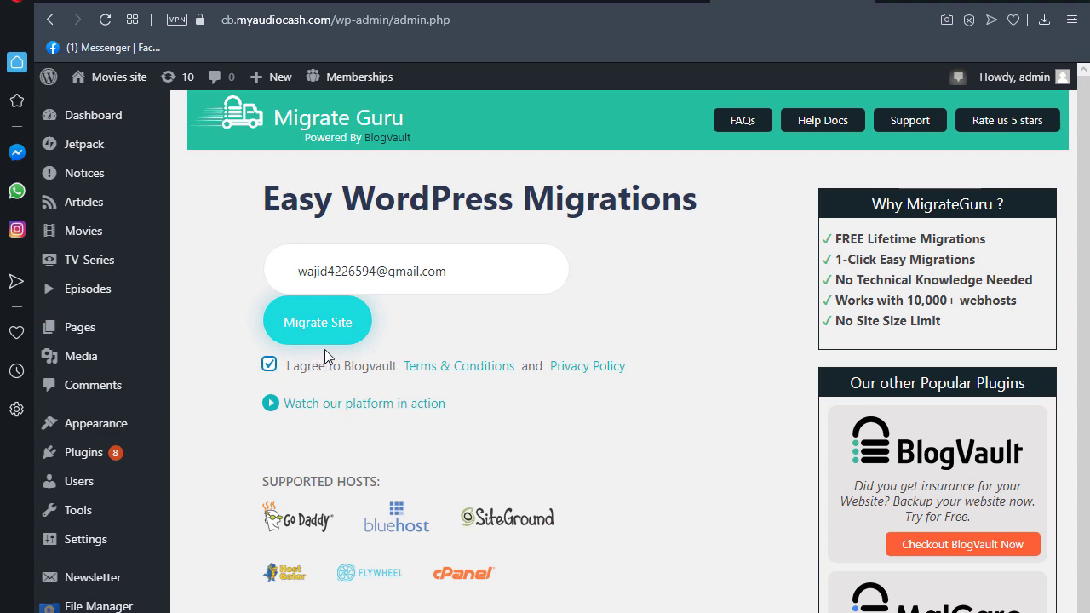
left_click(329, 330)
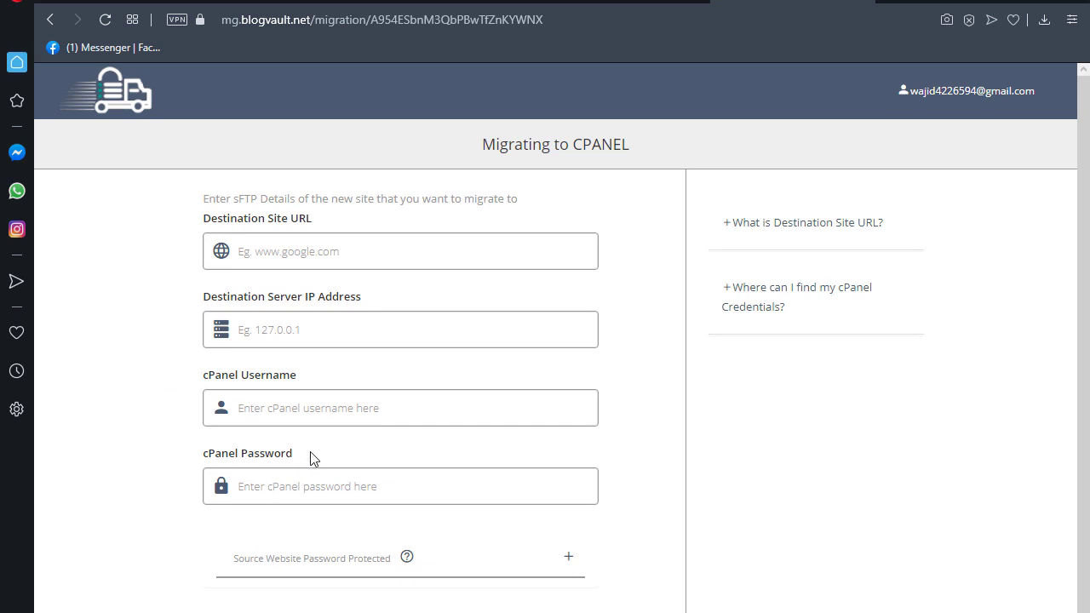
- Enter site.myaudiocash.com as the Destination Site URL, then open a new browser tab
left_click(398, 249)
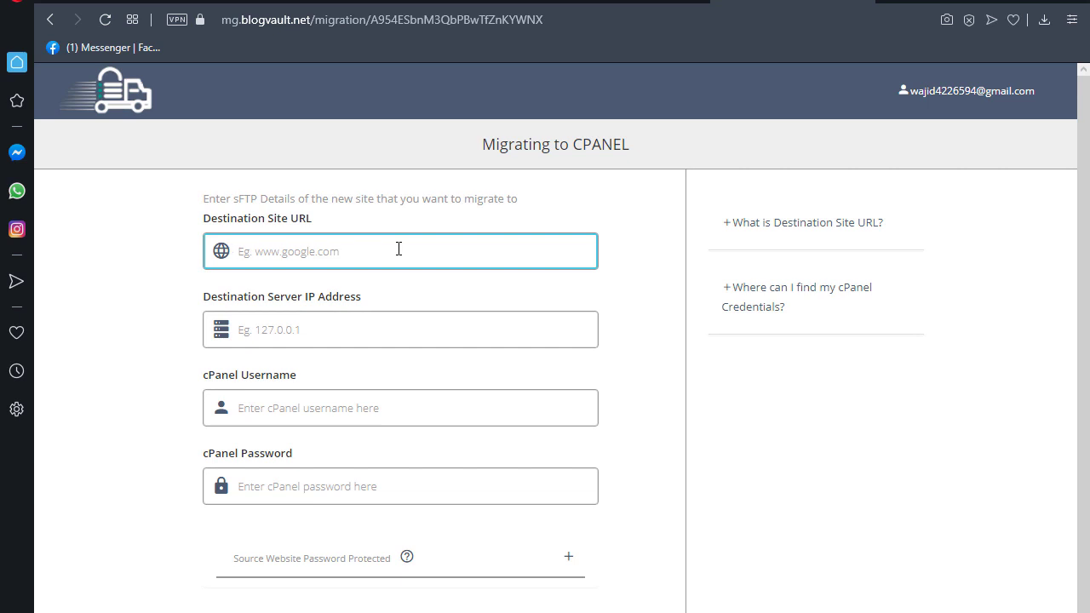
type("site. myaudiocash.com")
key("Tab")
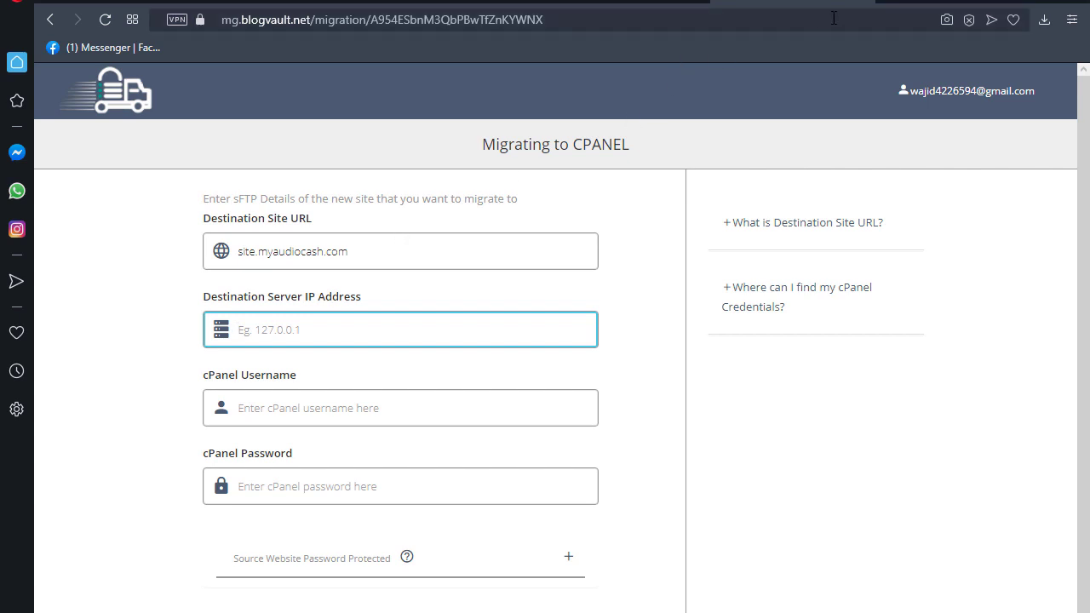
left_click(886, 3)
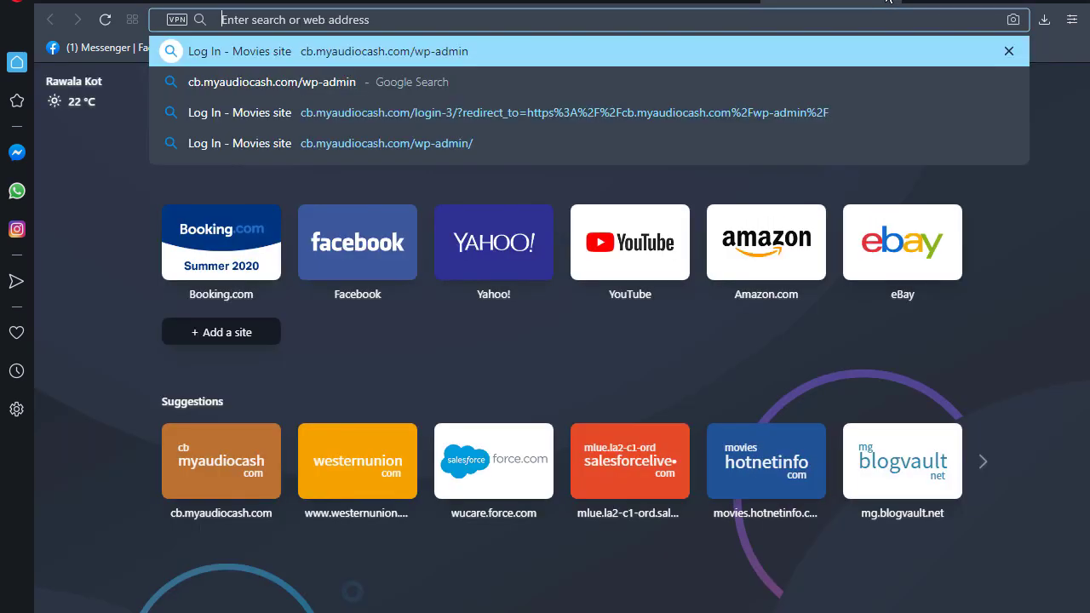
- Load the myaudiocash.com/cpanel login page in the new tab
type("cpanel")
key("BackSpace")
key("BackSpace")
key("BackSpace")
key("BackSpace")
key("BackSpace")
key("BackSpace")
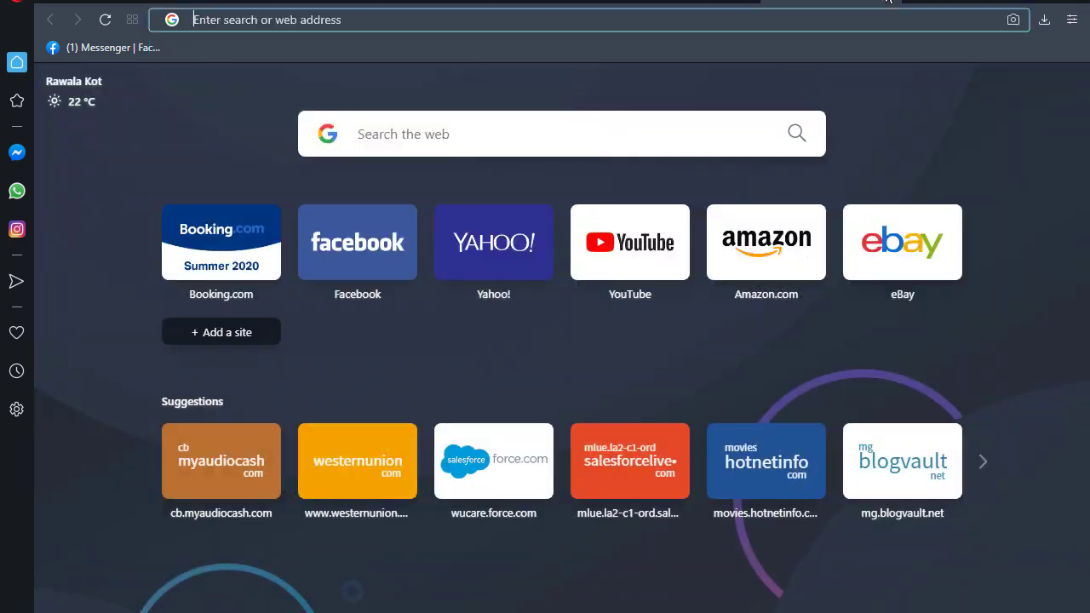
type("myaudiocash.com:2083")
key("Return")
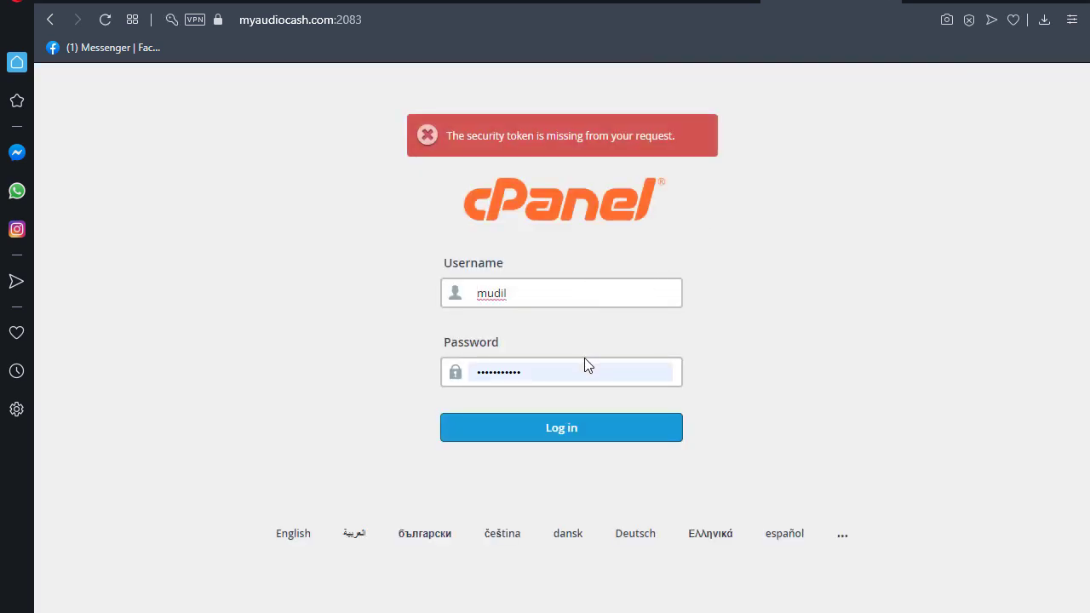
- Log in to cPanel, copy the shared IP 69.10.40.148, and return to the migration form
left_click(562, 432)
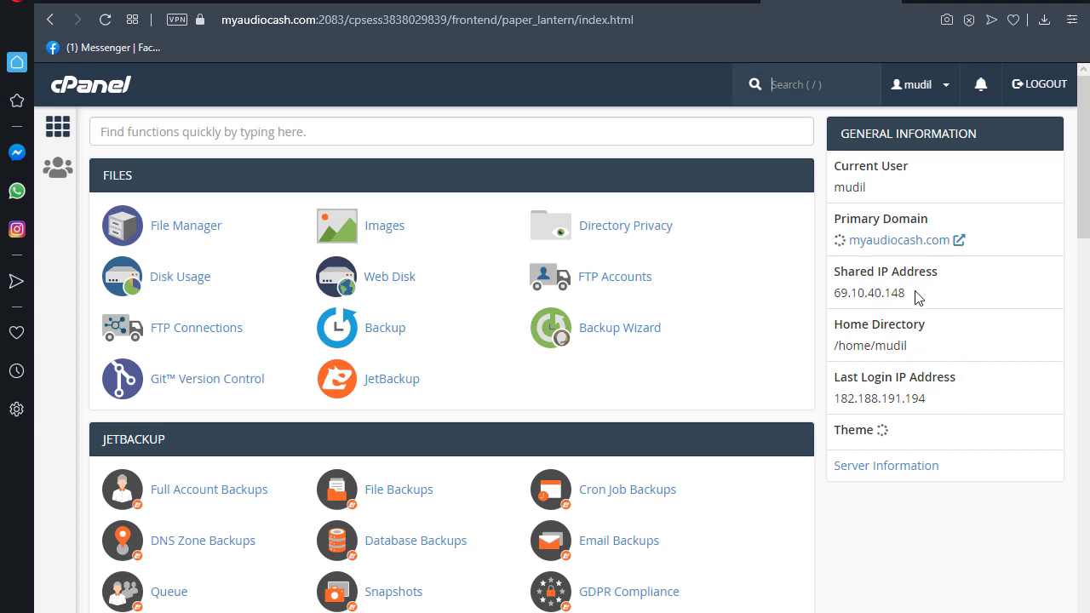
double_click(869, 294)
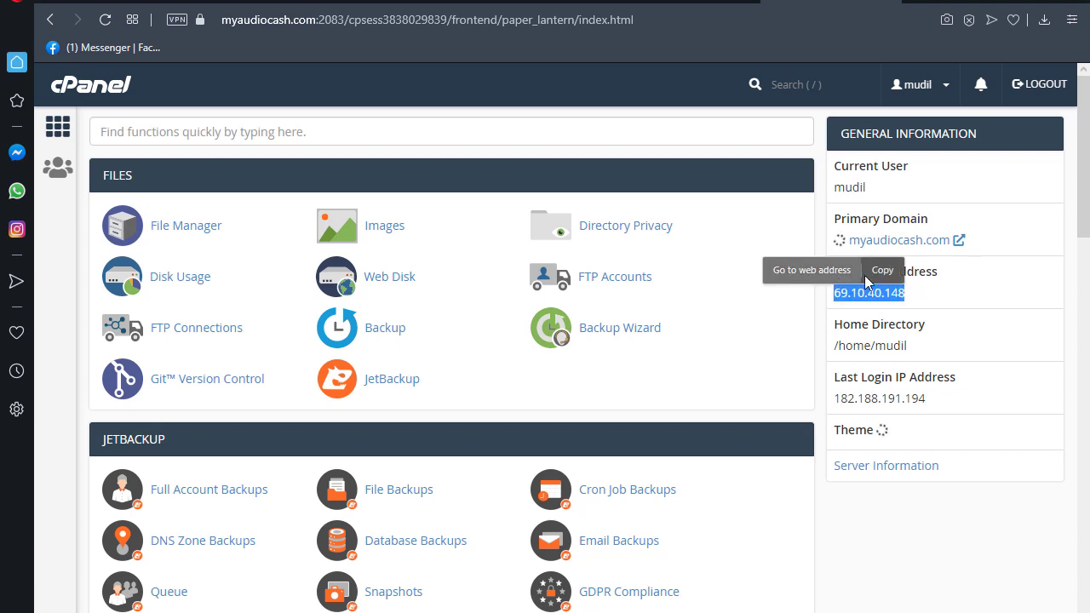
left_click(882, 271)
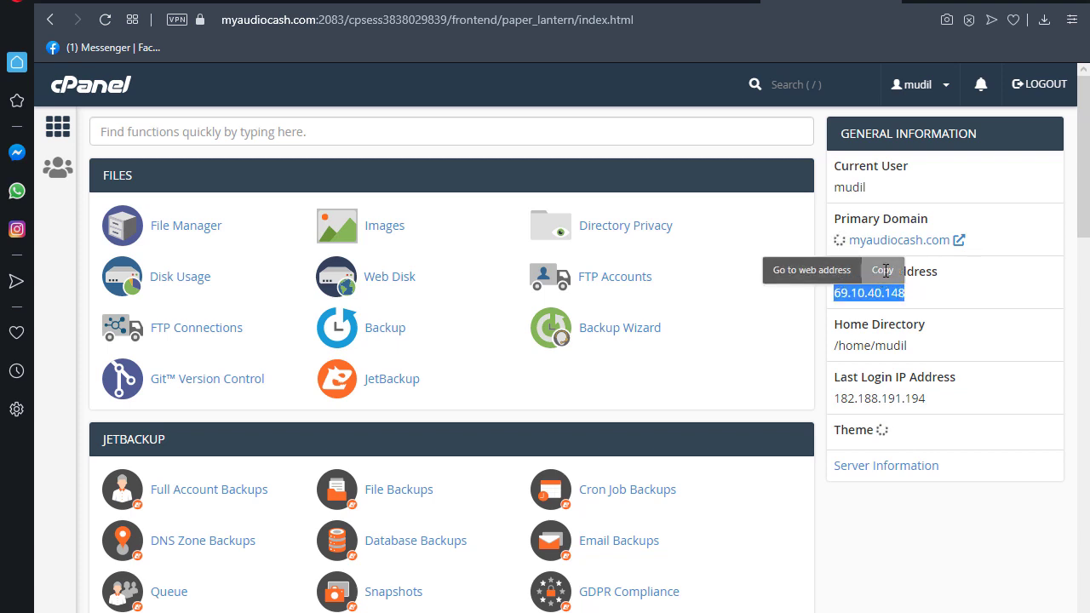
left_click(638, 3)
- Paste 69.10.40.148 as the Destination Server IP and fill the cPanel credentials from the saved text file
left_click(494, 298)
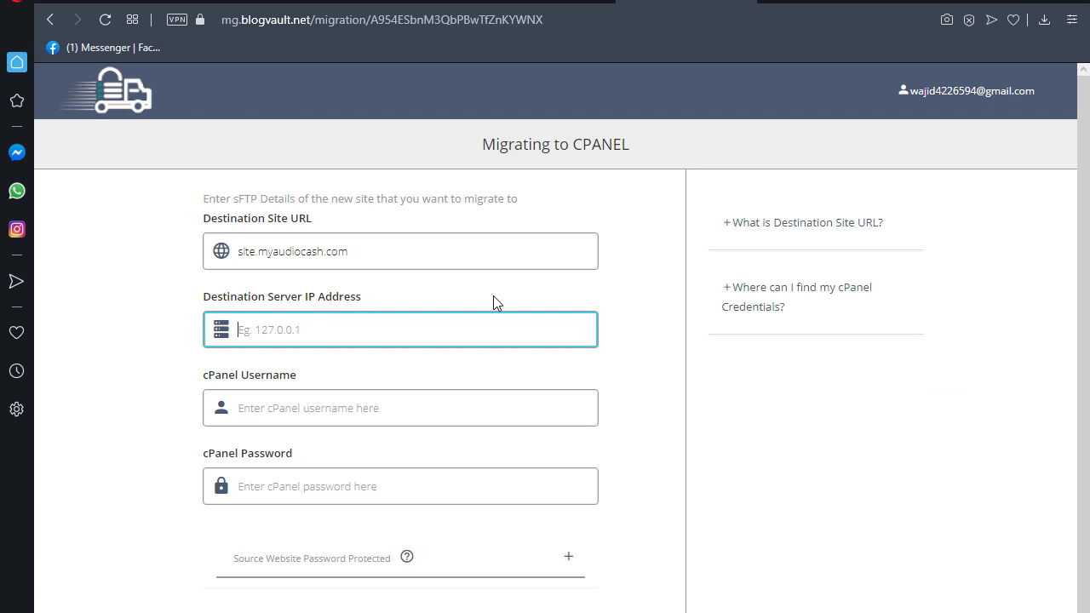
key("ctrl+v")
left_click(439, 411)
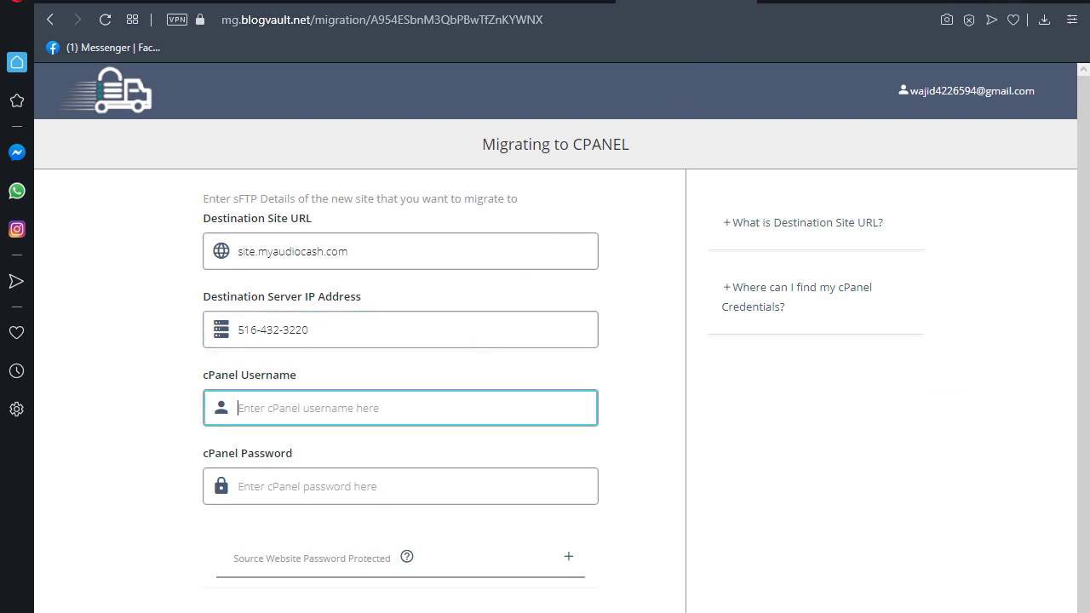
key("super+d")
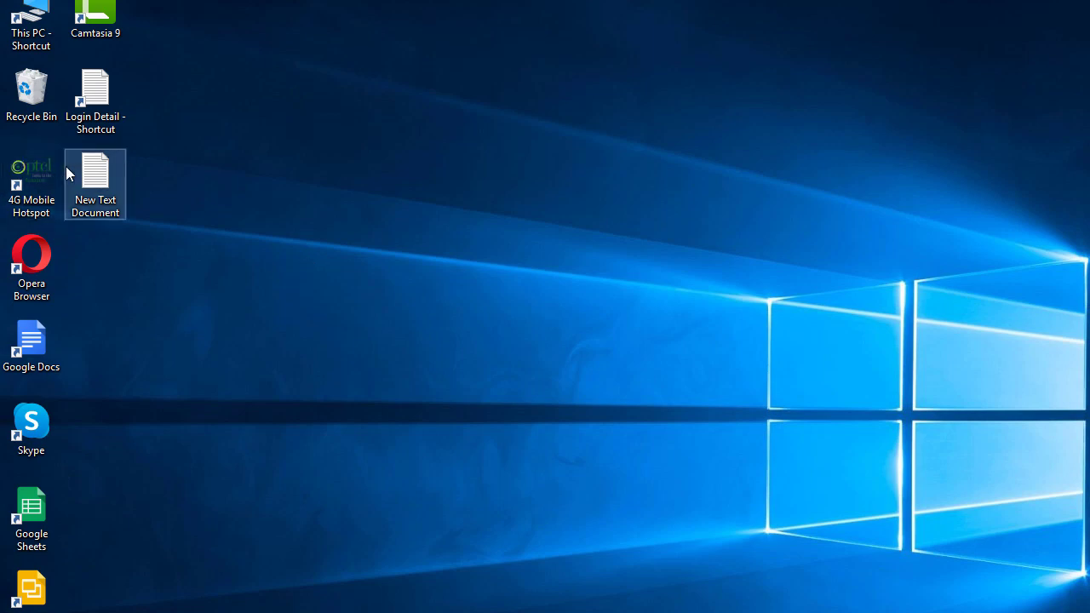
double_click(88, 174)
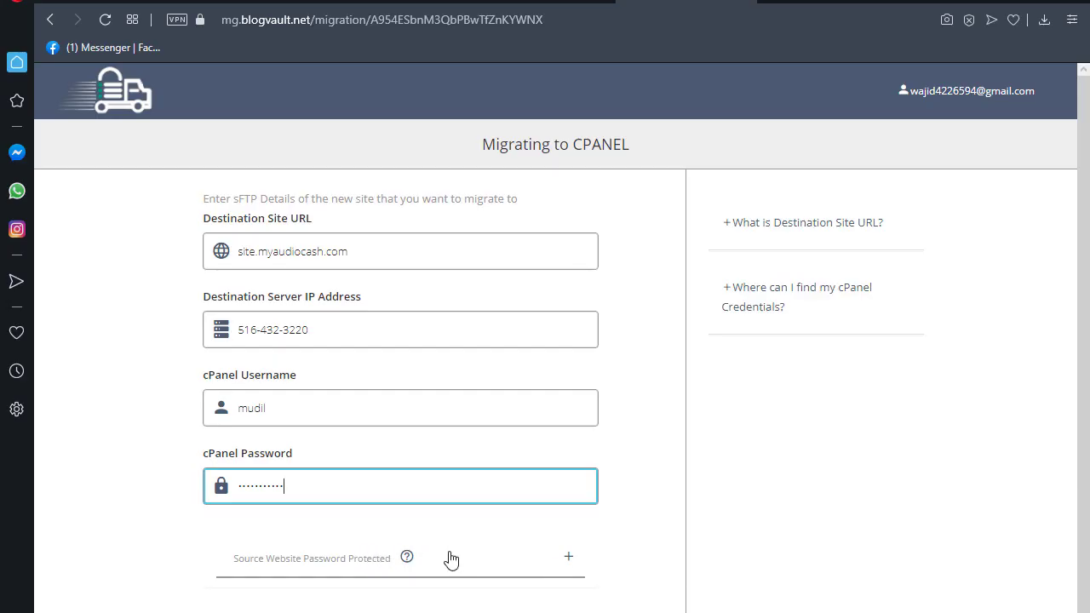
- Expand Source Website Password Protected and enter the source site's username and password
left_click(571, 560)
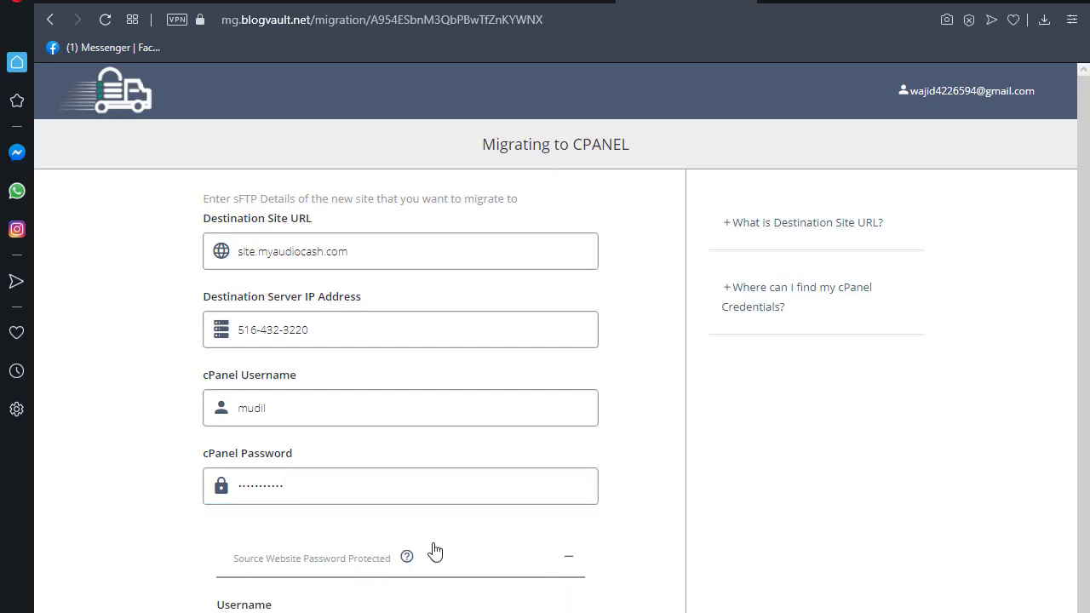
scroll(311, 605, "down", 1)
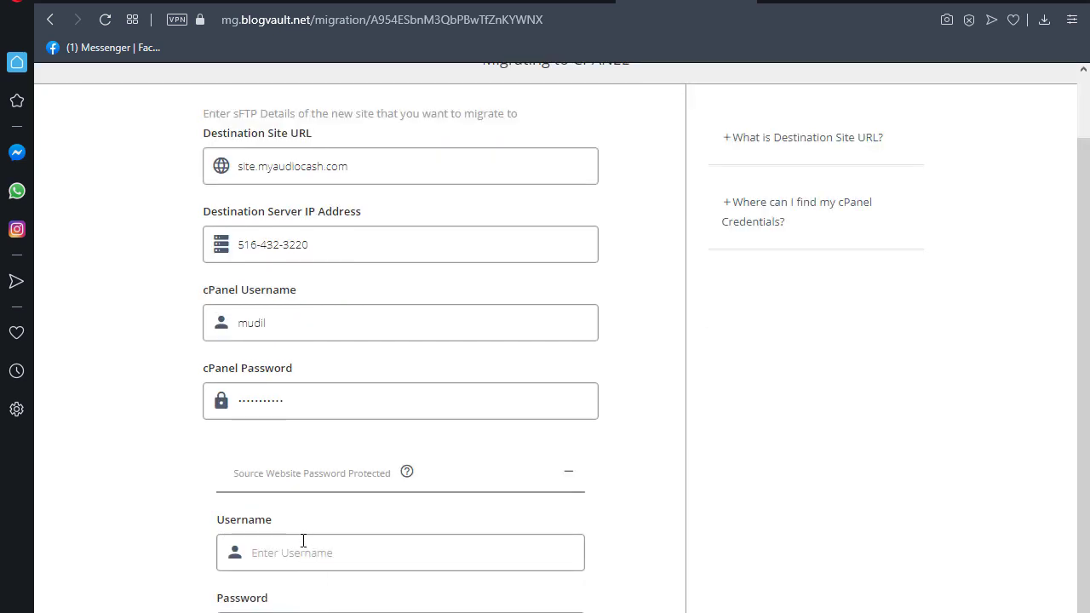
left_click(361, 559)
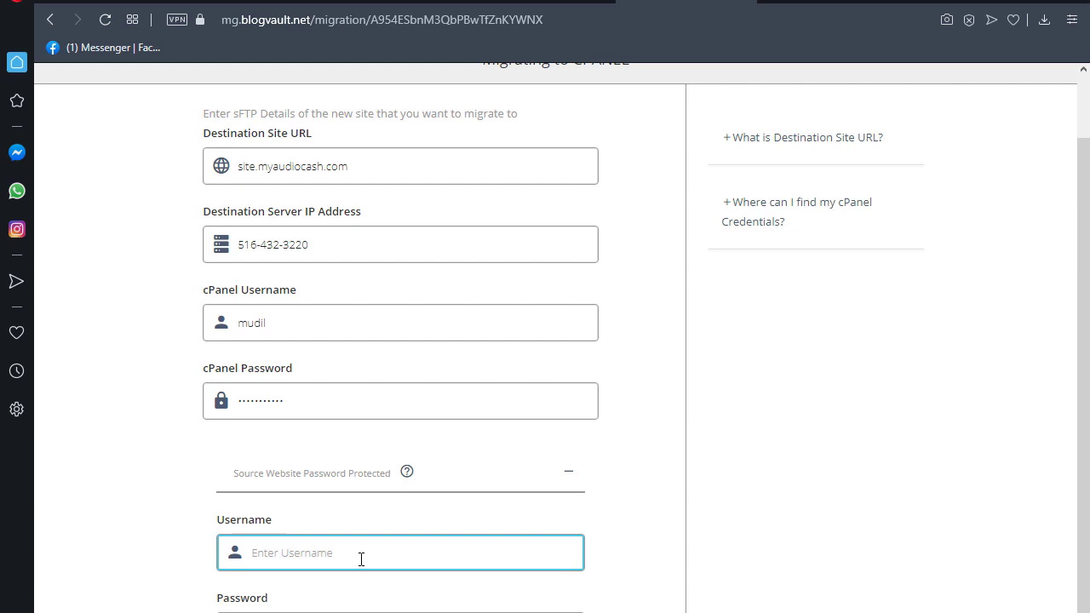
type("admin")
key("Tab")
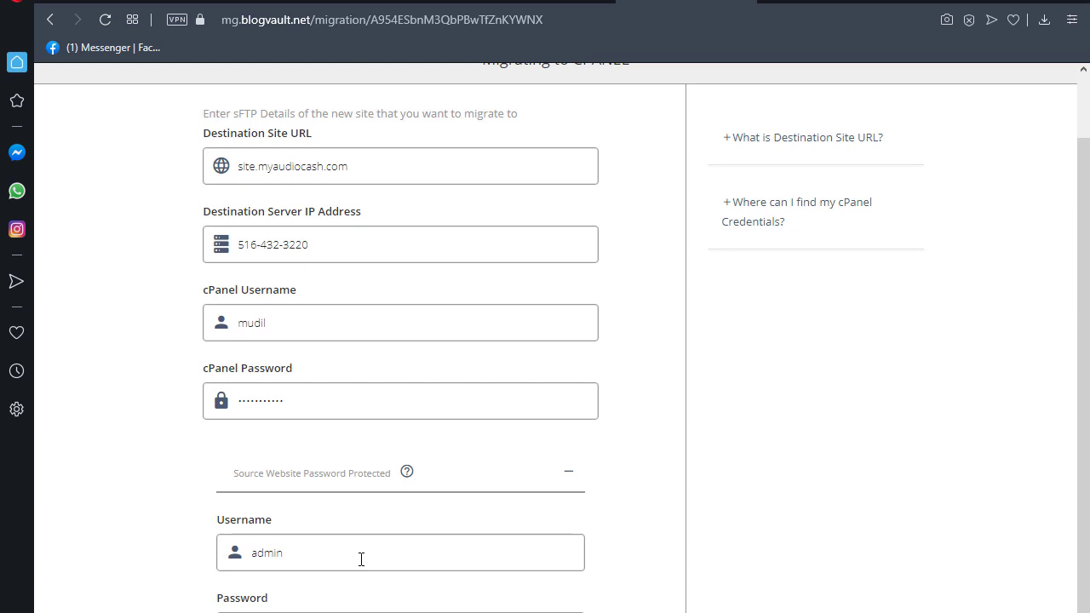
key("ctrl+v")
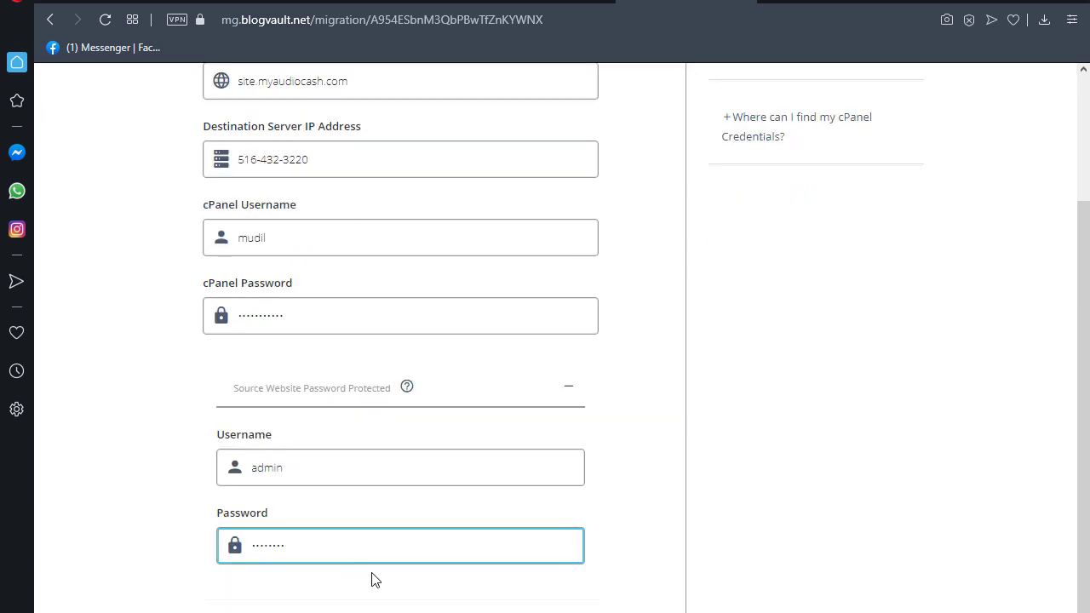
- Collapse the source protection section and fill the destination's HTTP auth username and password
left_click(372, 580)
scroll(477, 582, "up", 2)
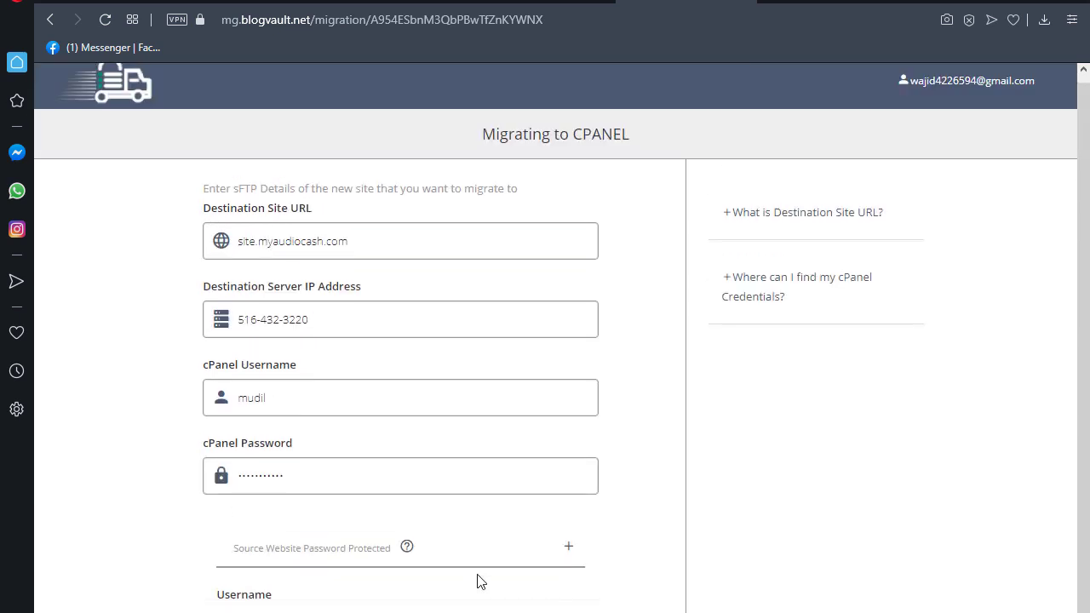
scroll(477, 581, "down", 1)
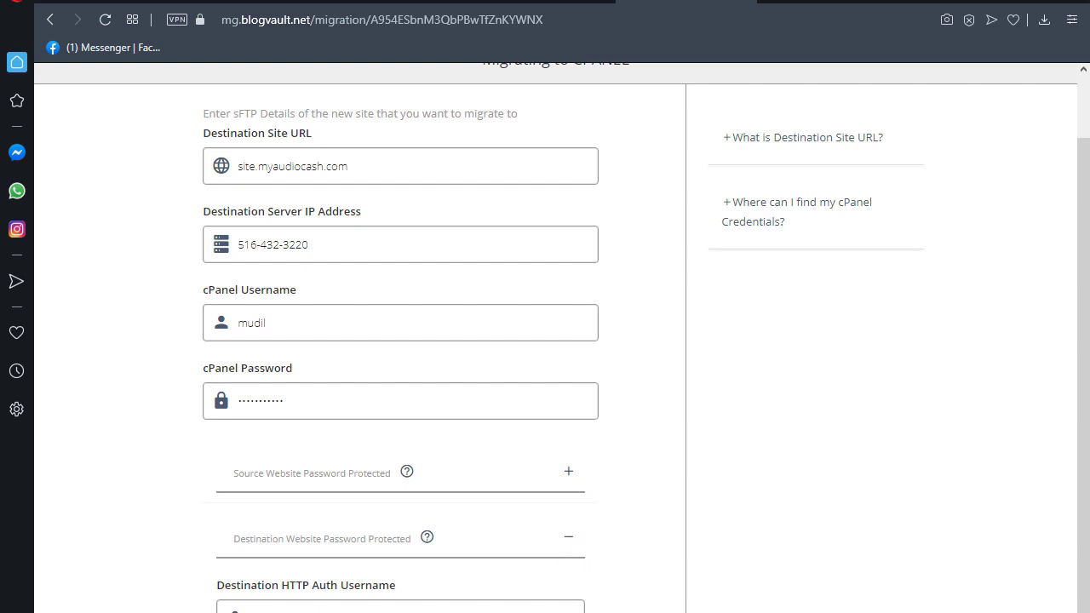
left_click(400, 606)
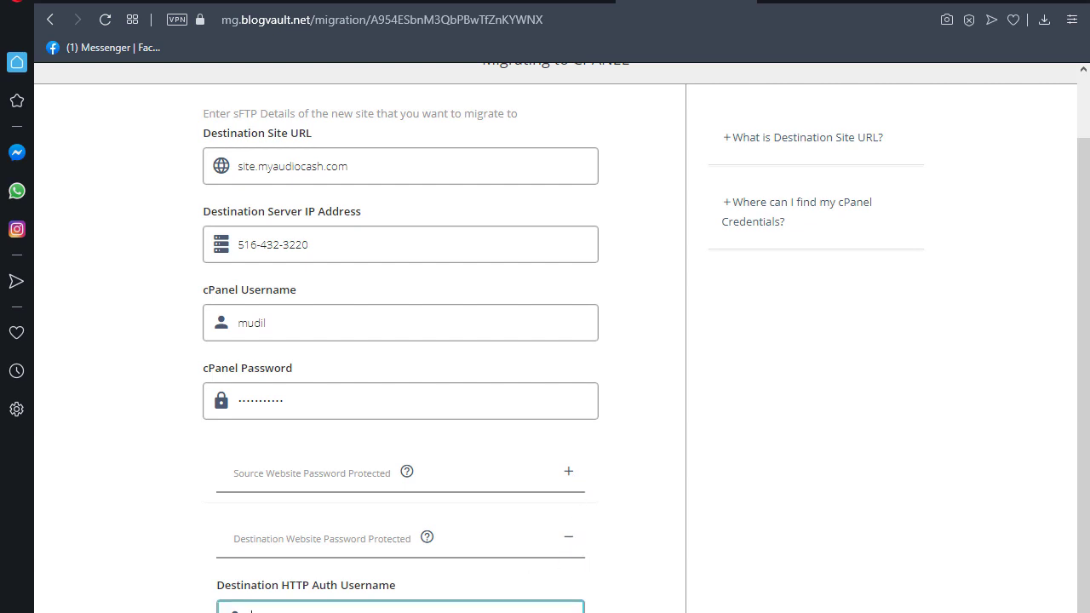
key("Tab")
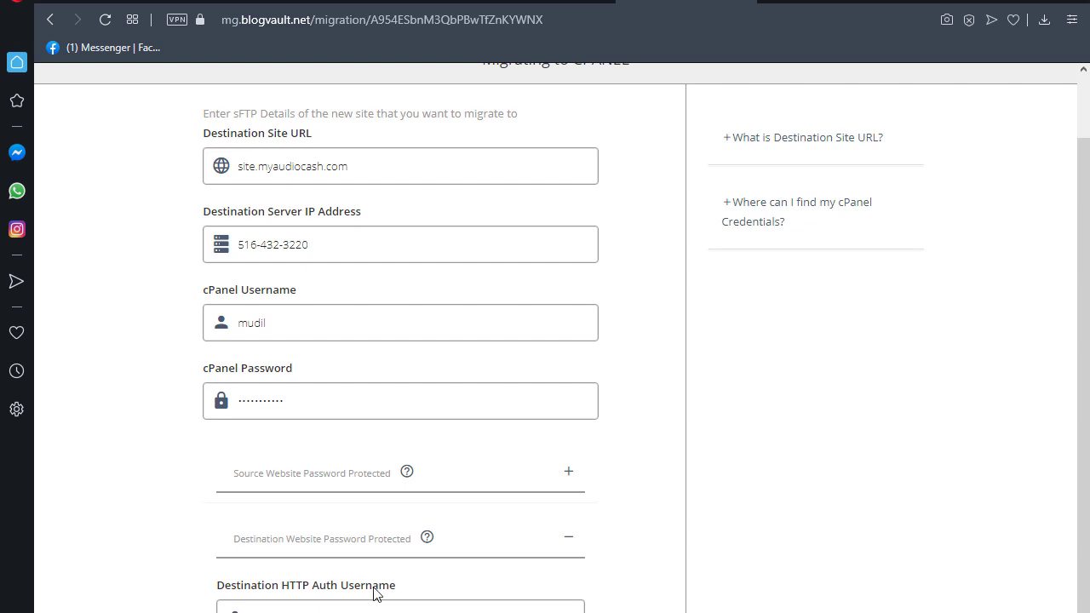
- Start the migration from the bottom of the form
scroll(375, 594, "down", 2)
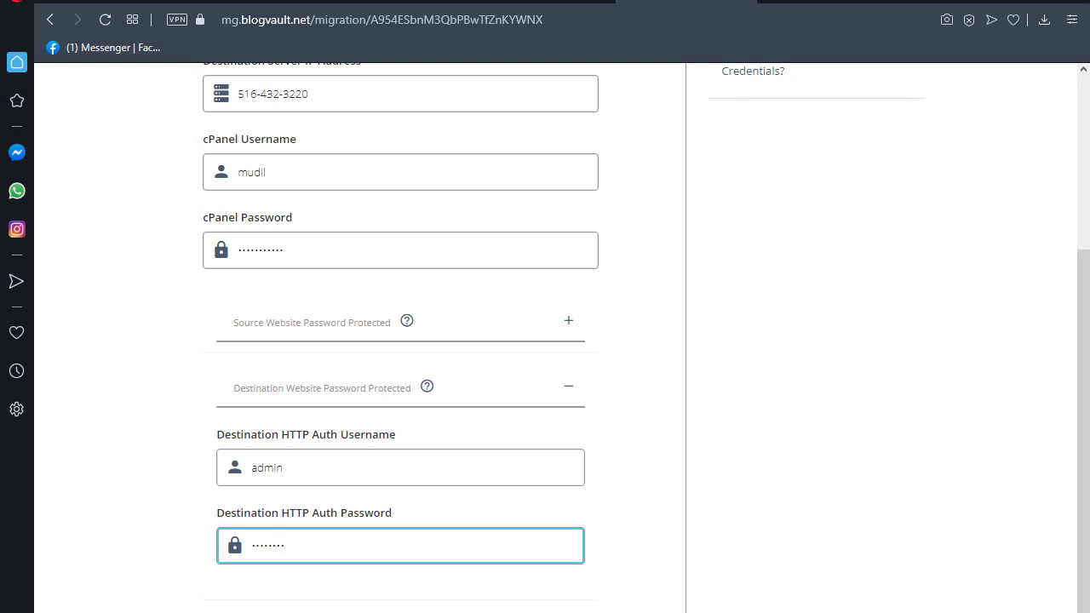
left_click(1023, 497)
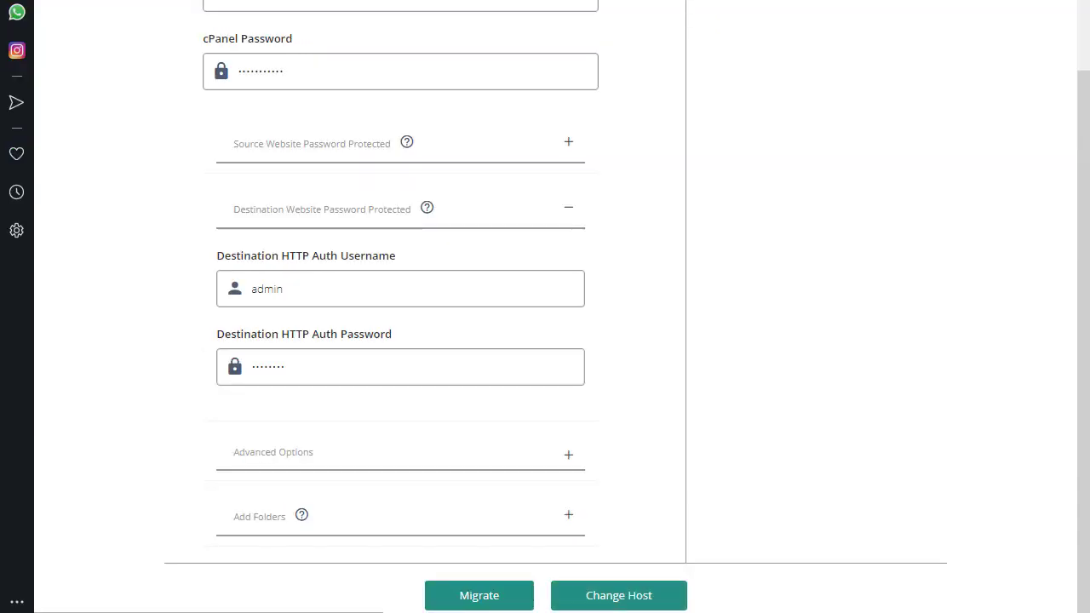
left_click(465, 599)
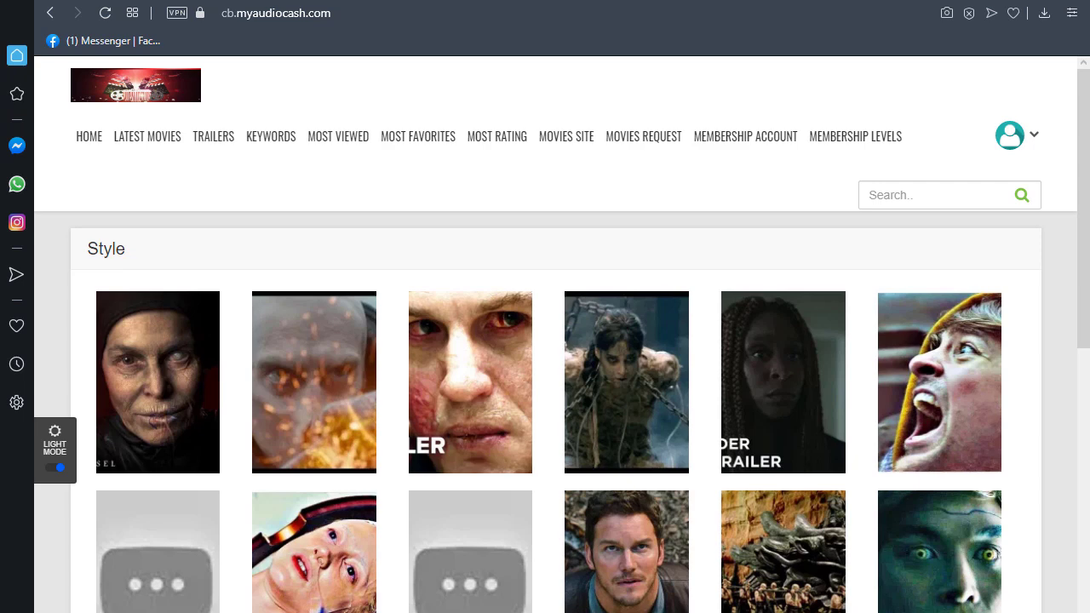
- Load site.myaudiocash.com in a new tab and scroll through its migrated movie-trailer poster grid
key("ctrl+t")
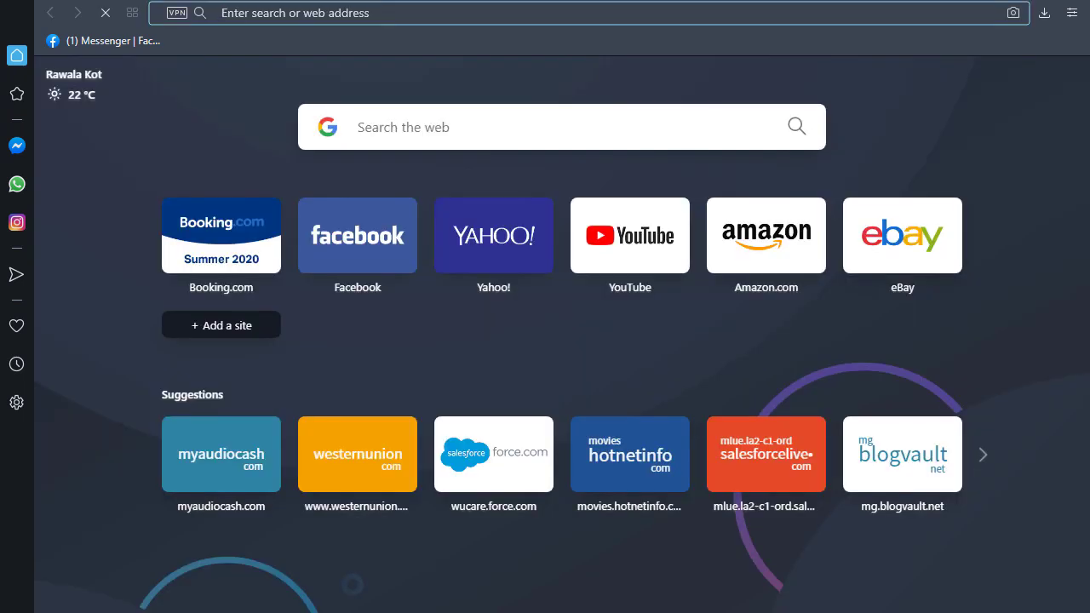
type("site.myaudiocash.com")
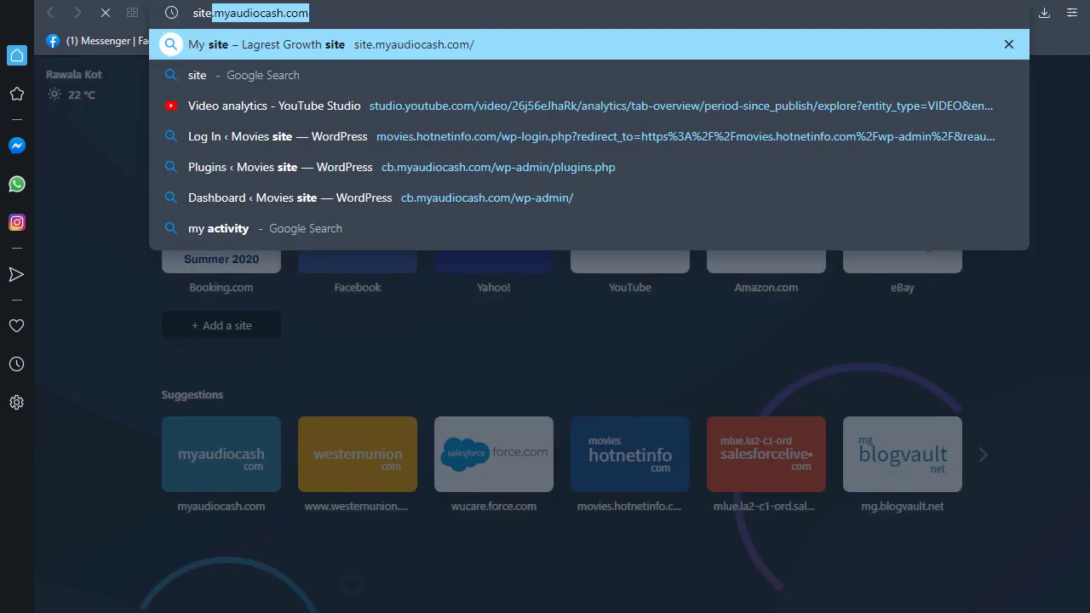
key("Return")
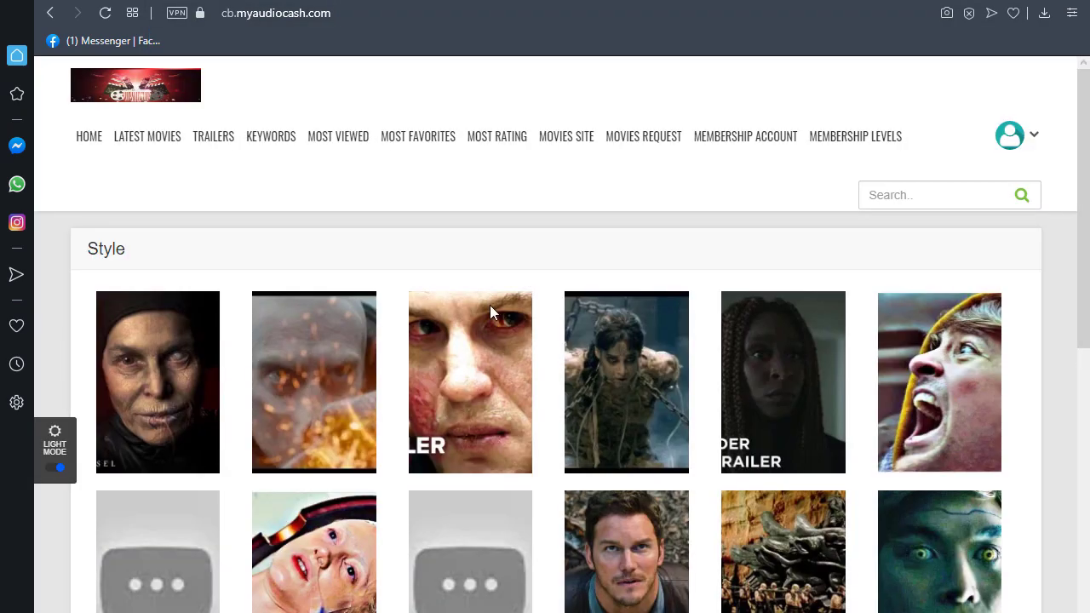
scroll(492, 312, "down", 10)
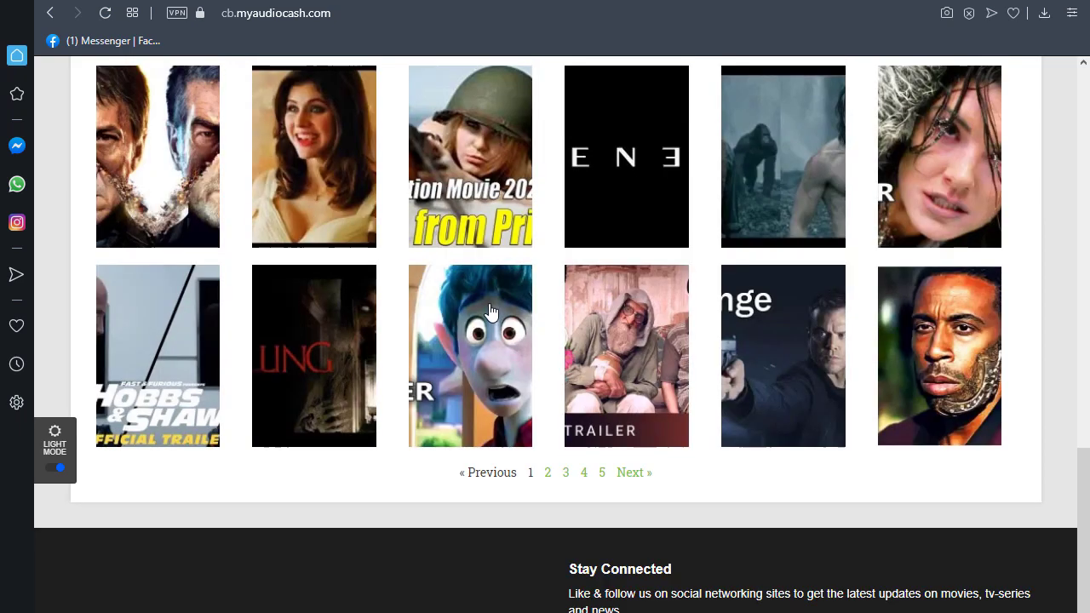
scroll(491, 311, "down", 2)
left_click(488, 300)
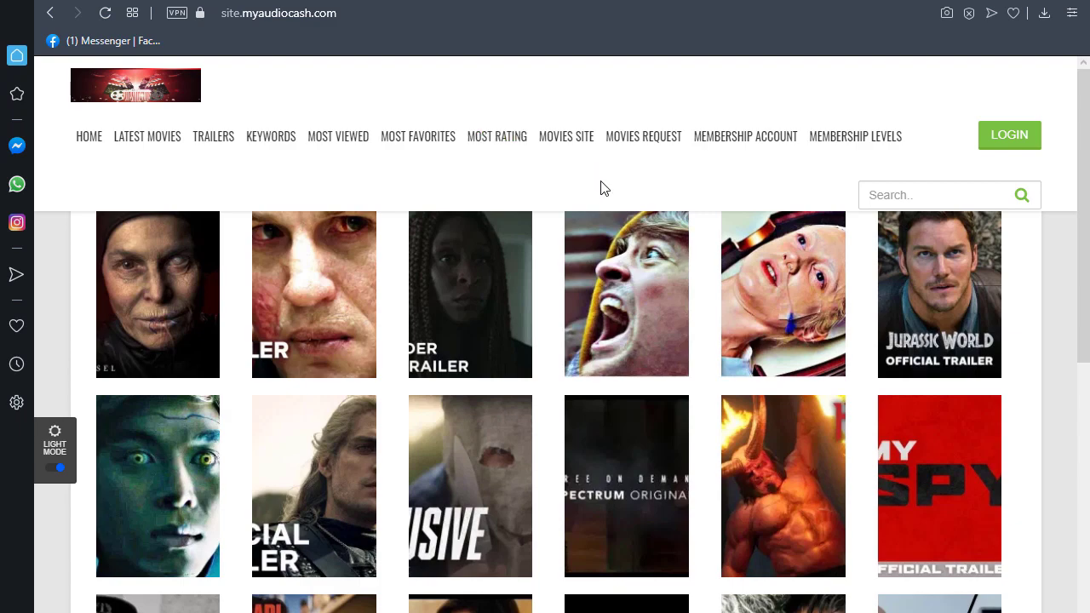
scroll(601, 183, "down", 5)
scroll(602, 187, "down", 1)
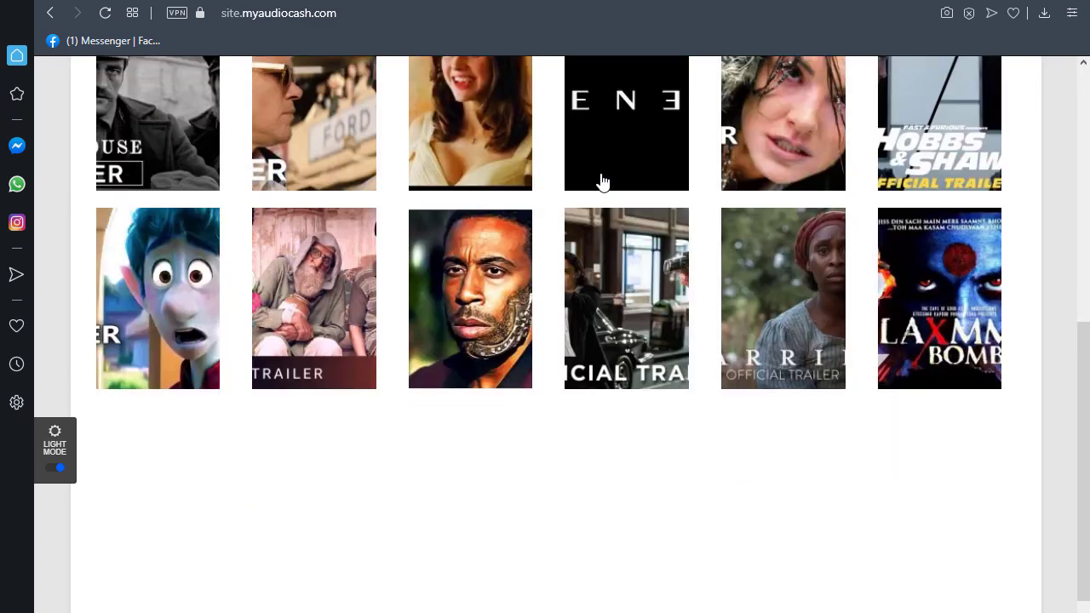